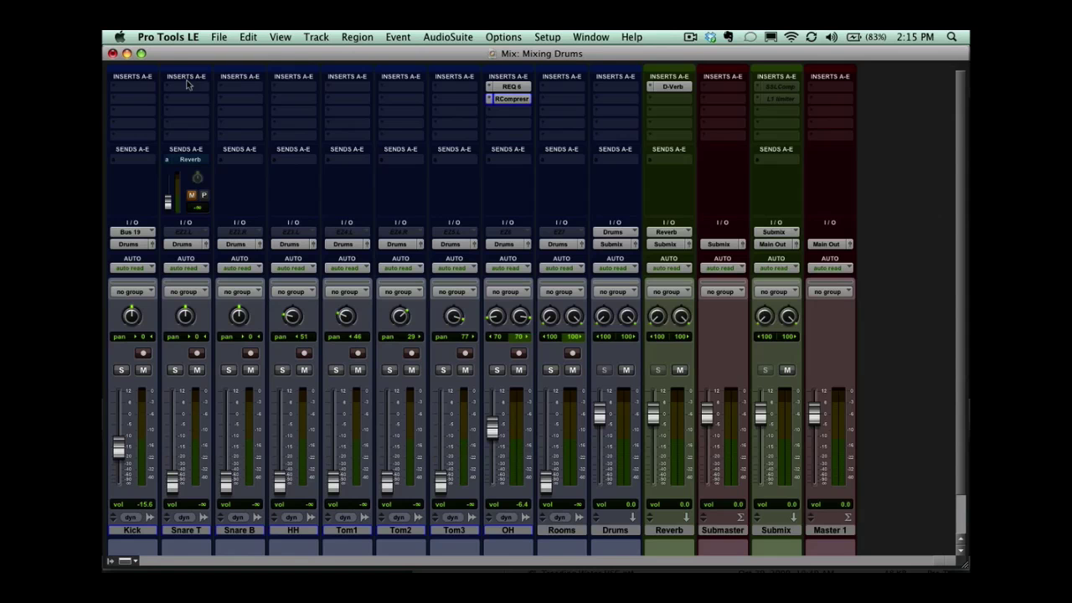
Insert the REQ 6 equalizer on the Kick track and move its window over the middle of the mixer.
click(147, 91)
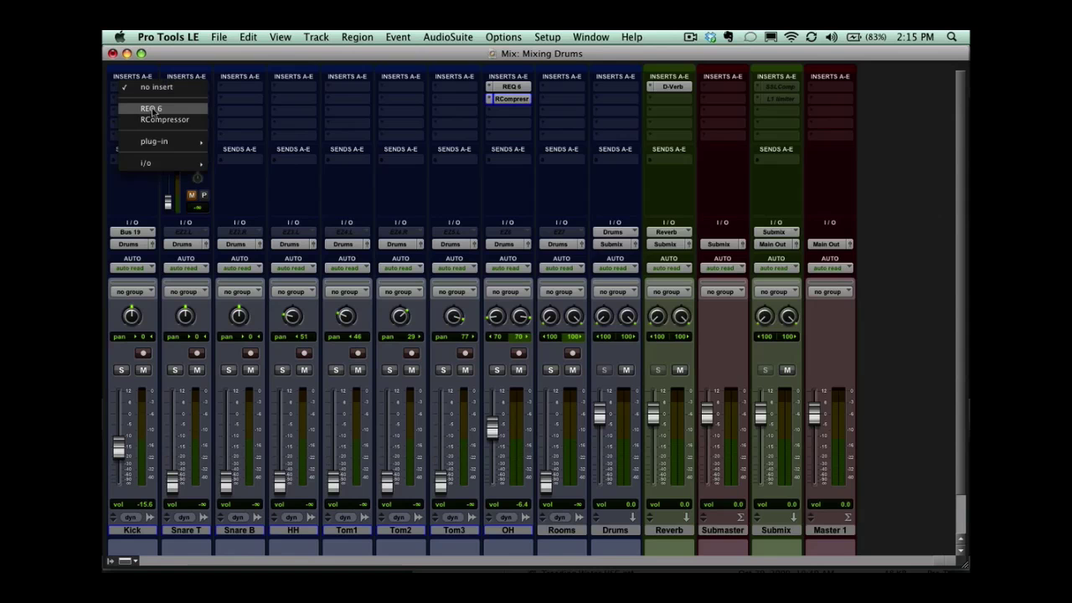
click(152, 108)
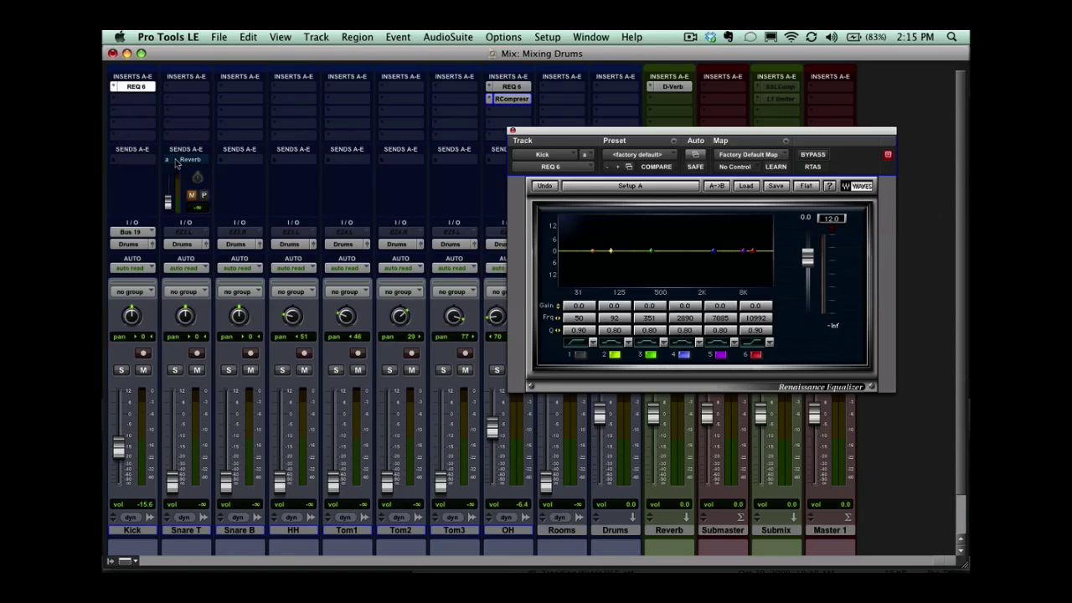
drag(667, 136, 460, 184)
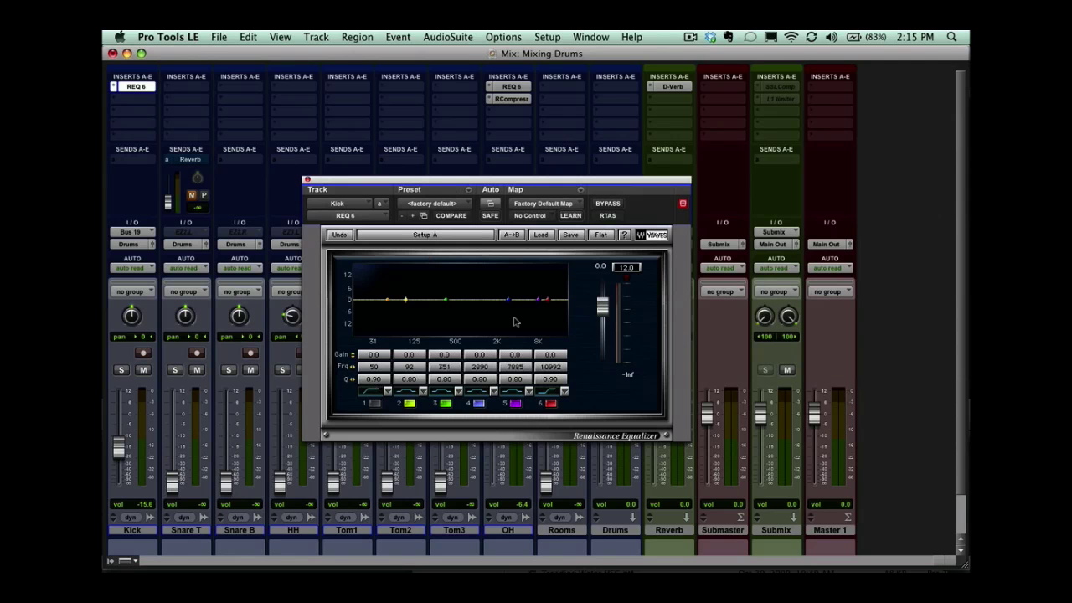
Set the frequency of band 3 in the Kick equalizer to 400 Hz and move the plug-in window off the drum channels.
click(444, 367)
click(442, 366)
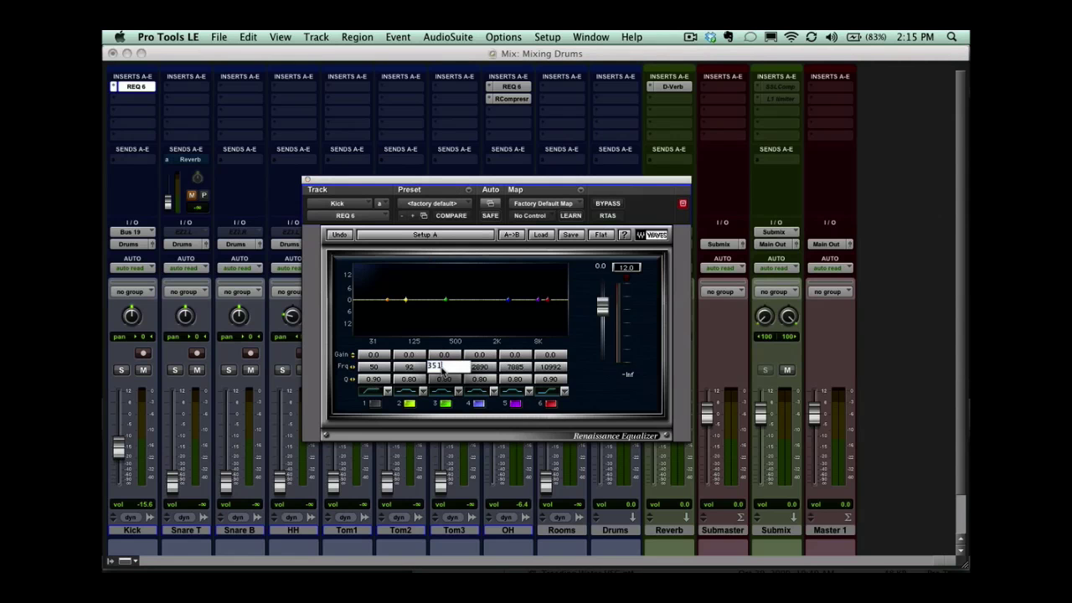
text(400)
key(Tab)
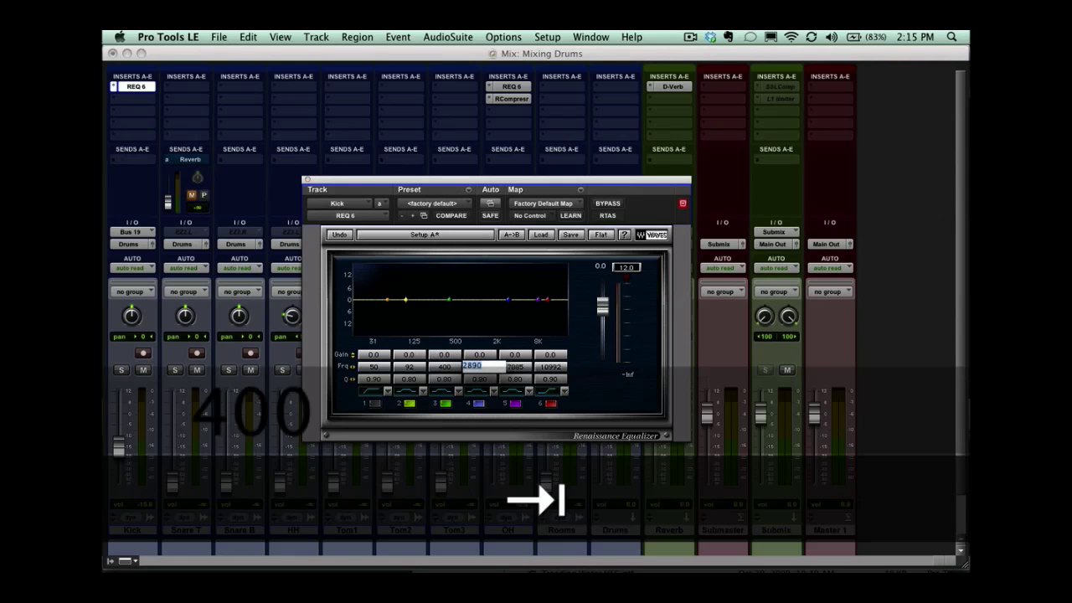
click(608, 386)
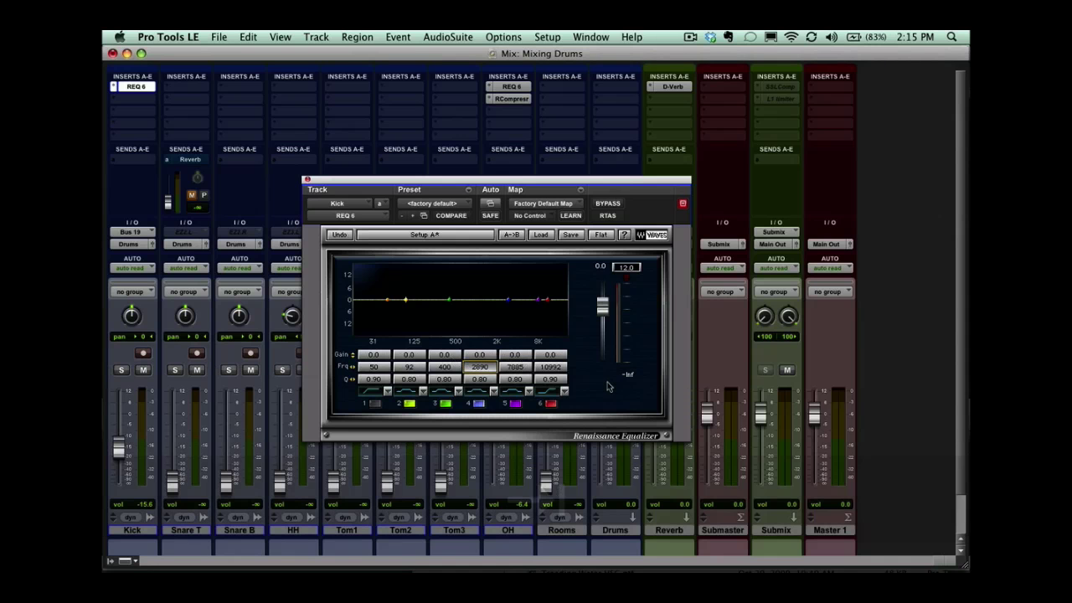
drag(534, 180, 865, 195)
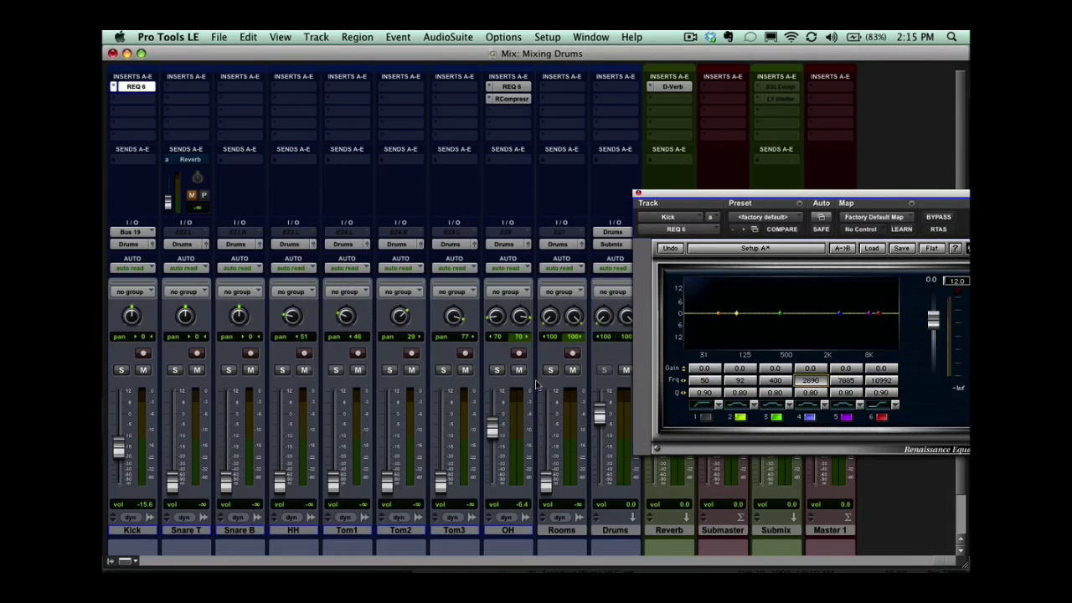
click(121, 370)
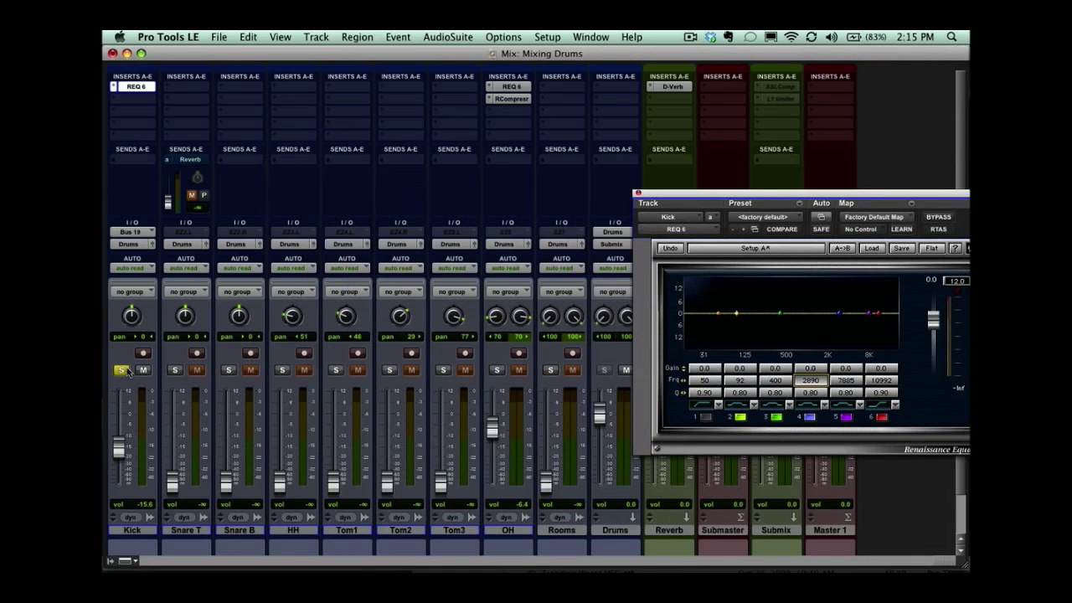
click(122, 370)
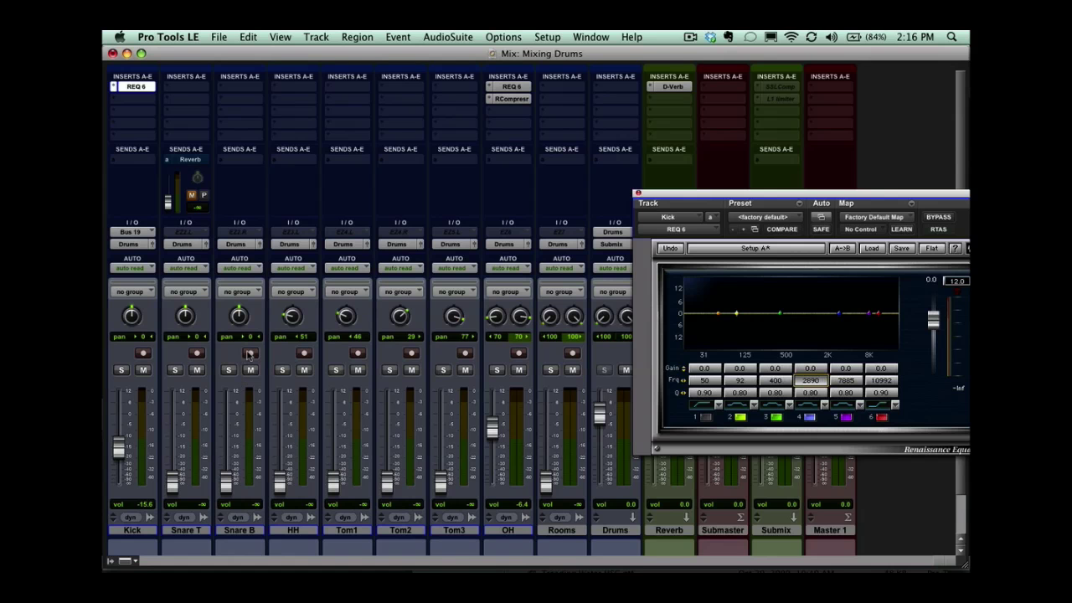
click(691, 36)
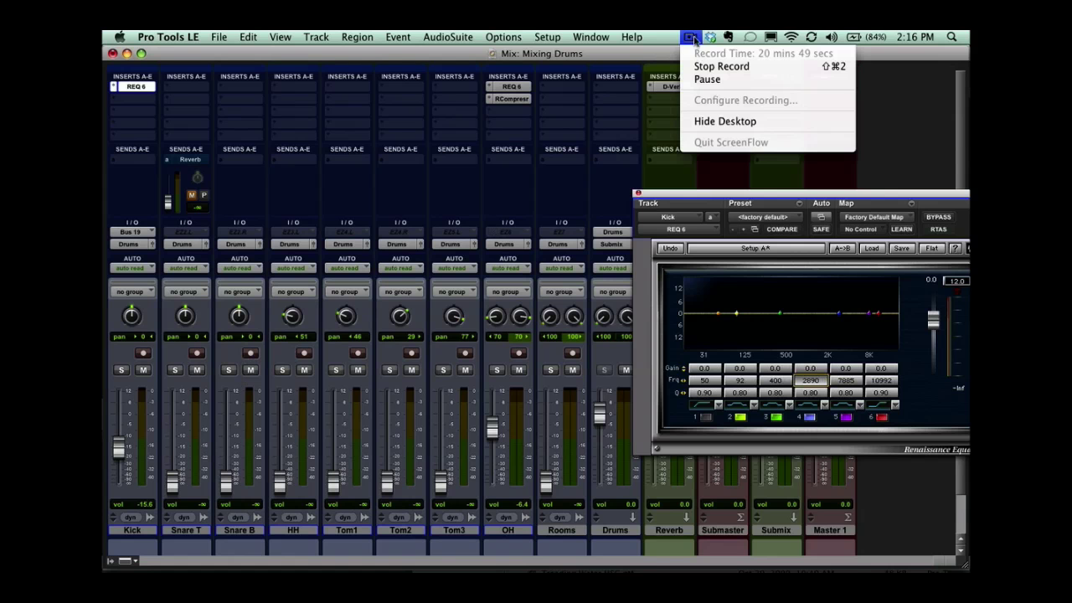
click(687, 37)
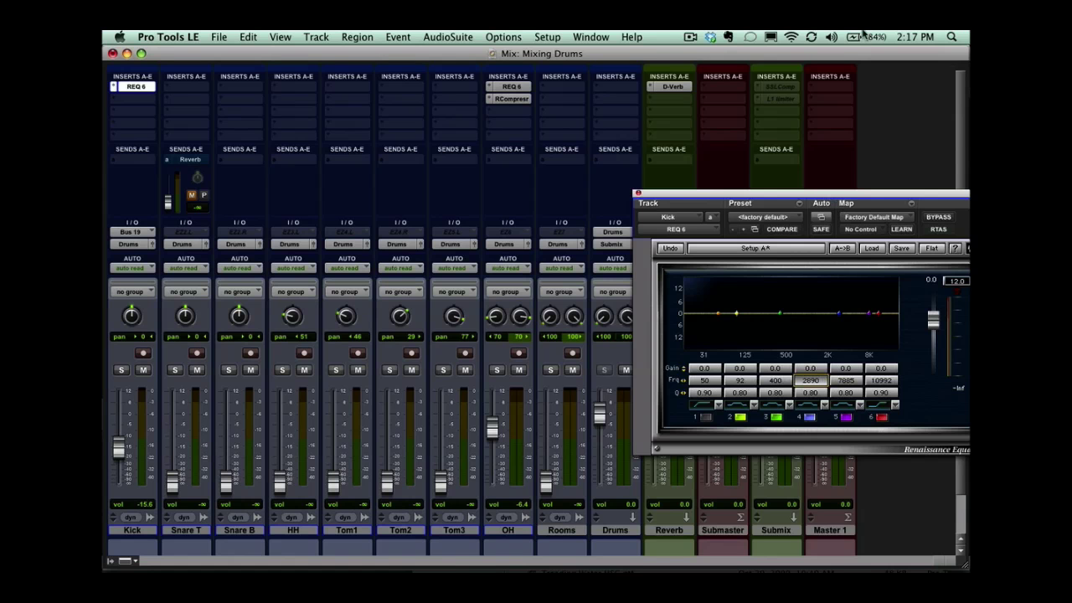
click(691, 37)
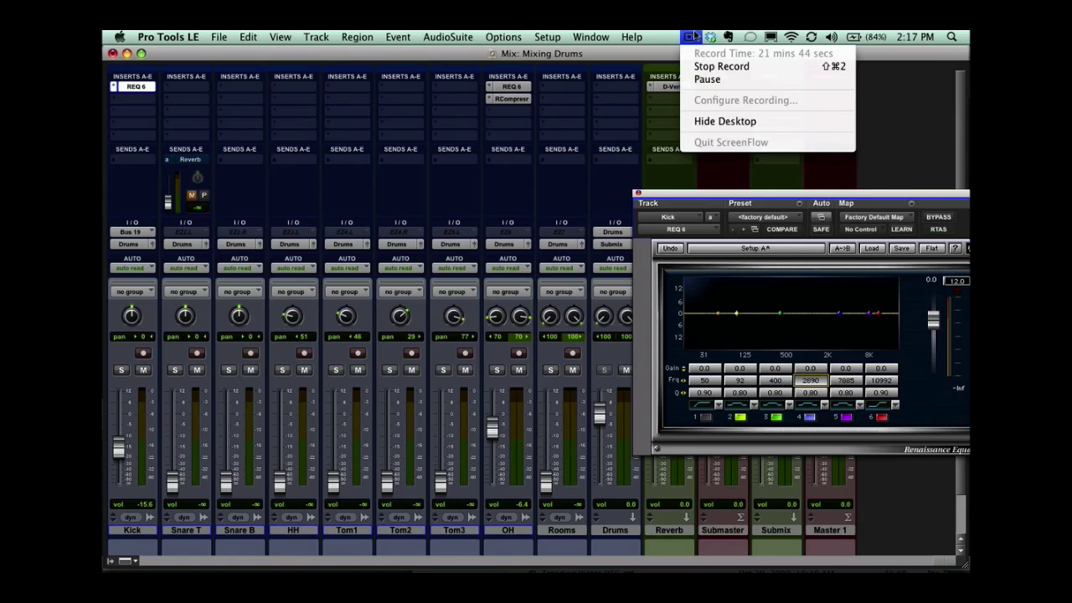
click(694, 37)
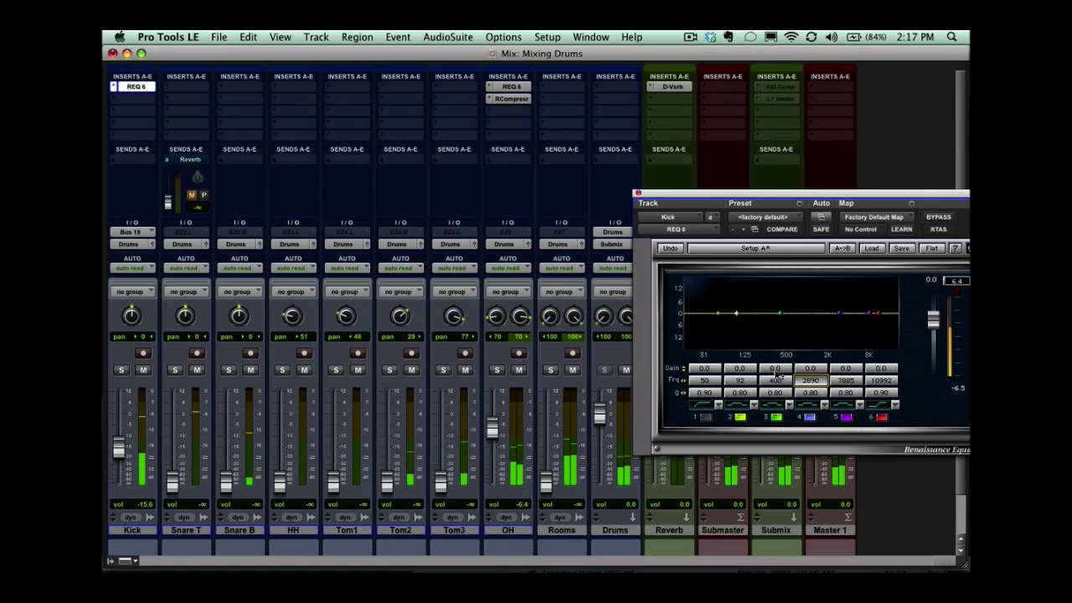
Cut the Kick equalizer's 400 Hz band to about -9.5 dB with Q 0.92, and solo the kick to compare it with the EQ bypassed.
mouse_move(776, 369)
mouse_down()
mouse_move(776, 415)
mouse_move(776, 360)
mouse_up()
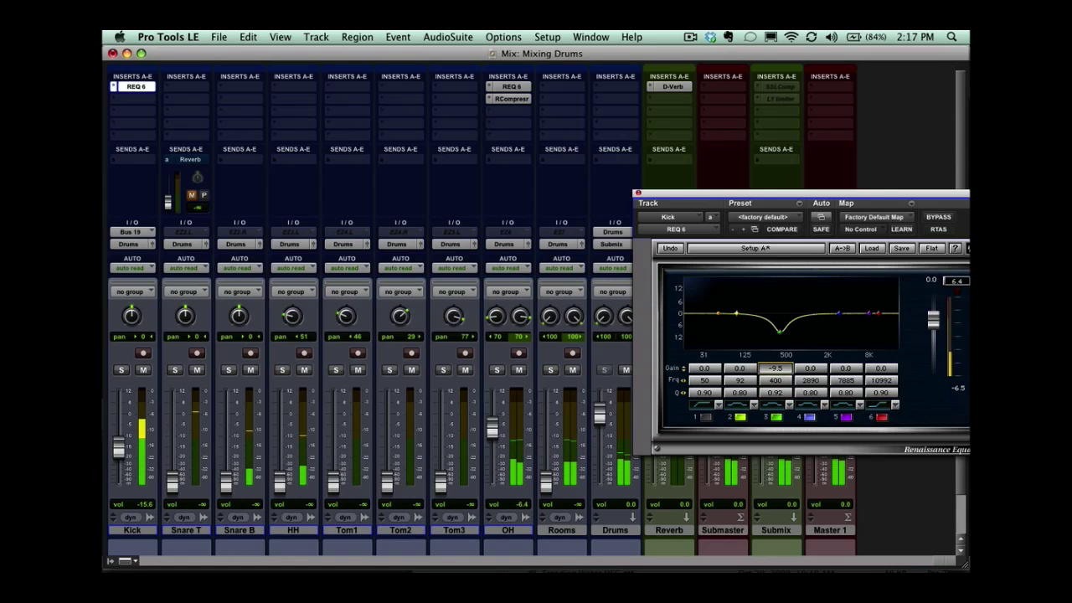
click(120, 369)
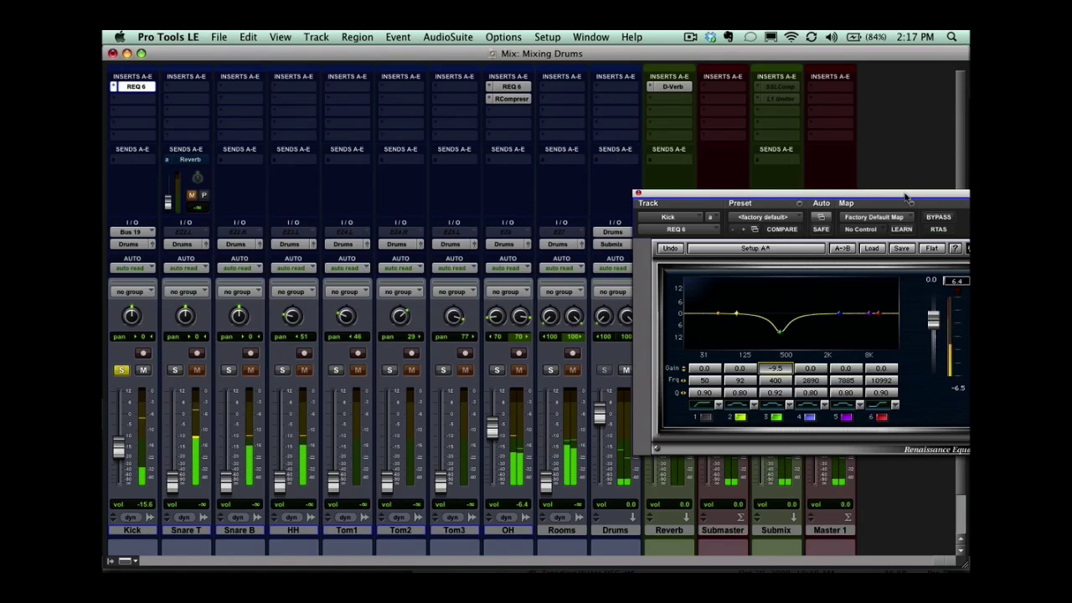
click(938, 217)
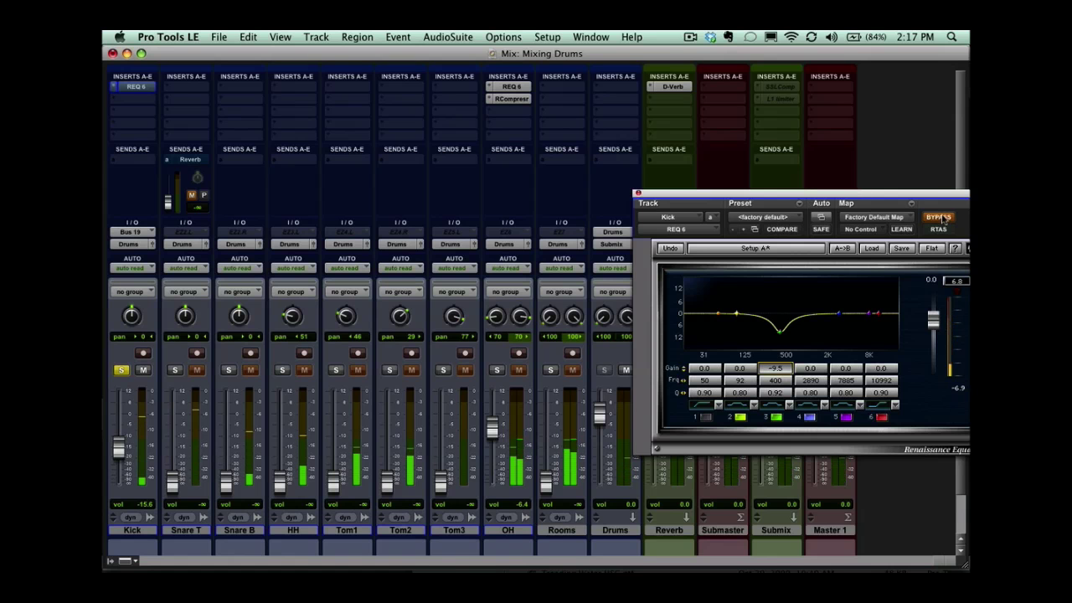
drag(940, 219, 829, 217)
click(829, 217)
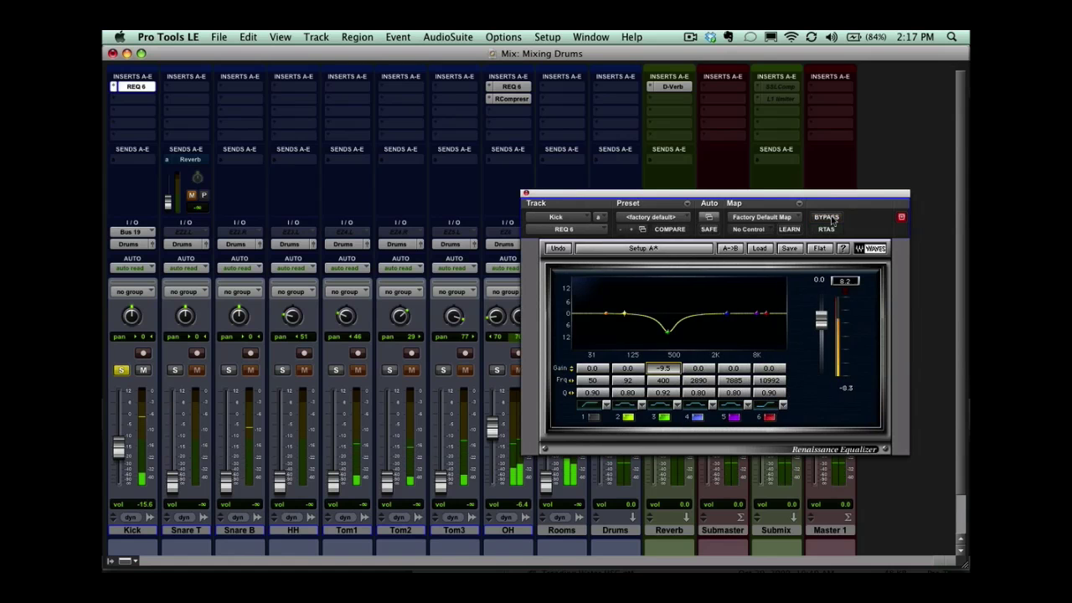
click(827, 217)
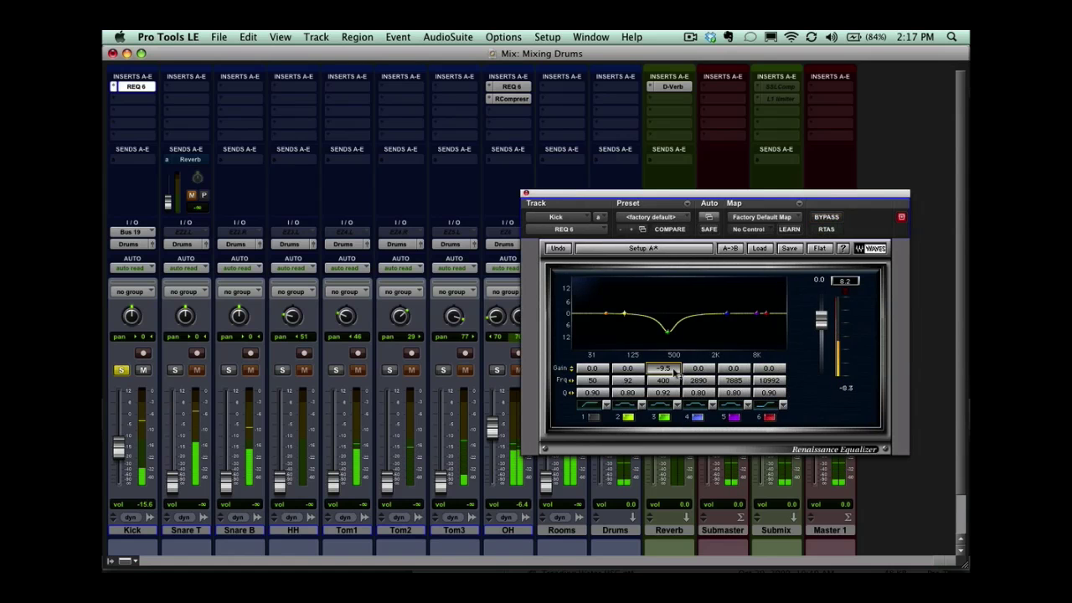
Reduce the cut of the Kick equalizer's 400 Hz band to about -5.1 dB and take the Kick track out of solo.
mouse_move(667, 329)
mouse_down()
mouse_move(667, 294)
mouse_move(668, 323)
mouse_up()
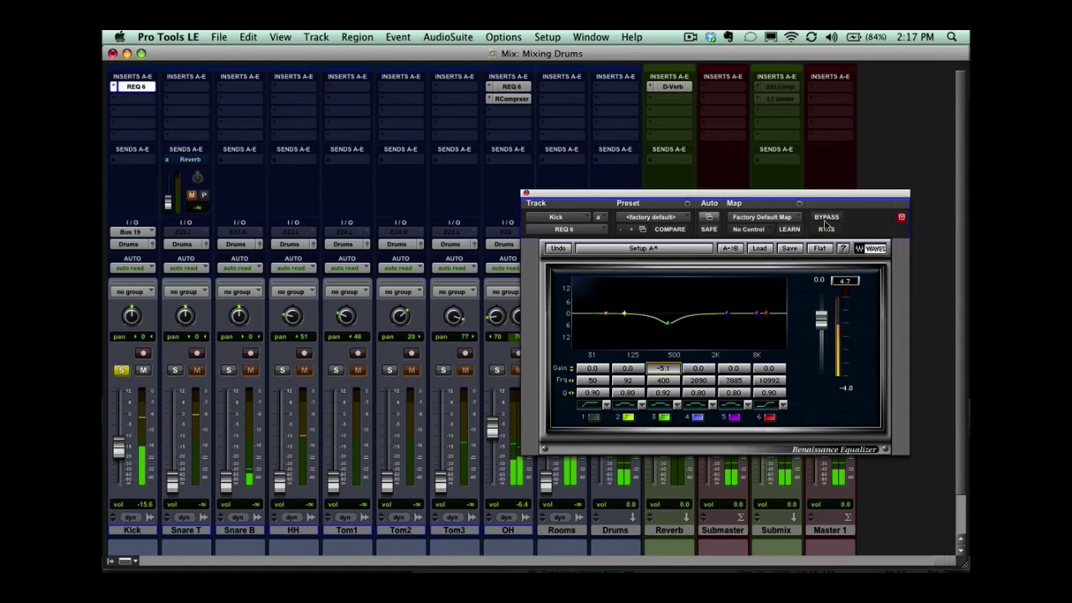
click(121, 370)
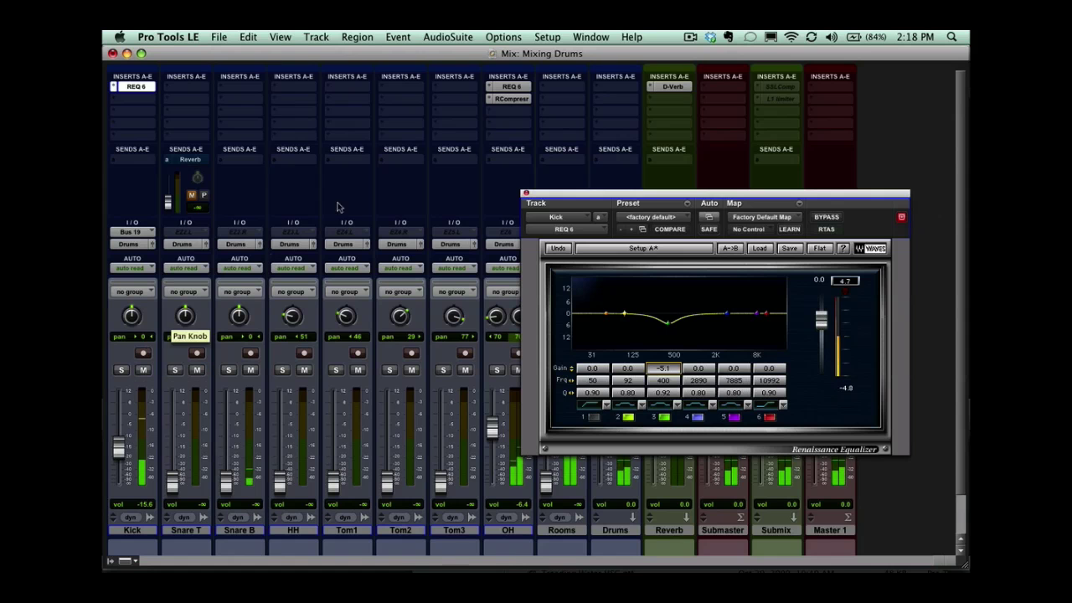
Set band 1 of the OH track's REQ 6 to about 103 Hz and -2.4 dB, and compare the track with its compressor bypassed.
click(512, 87)
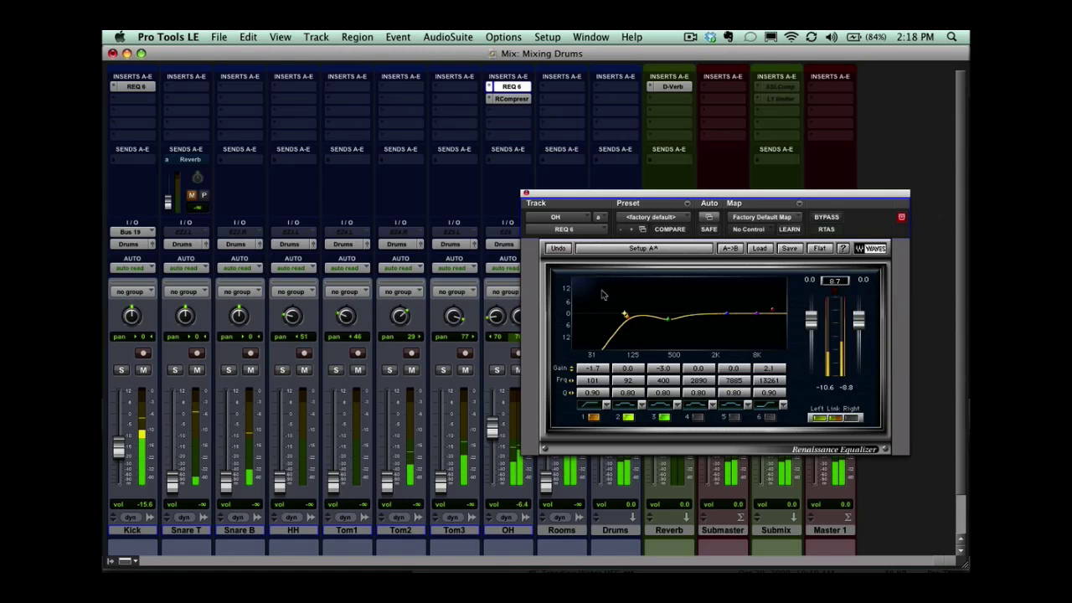
mouse_move(630, 320)
mouse_down()
mouse_move(675, 318)
mouse_move(590, 317)
mouse_move(625, 315)
mouse_up()
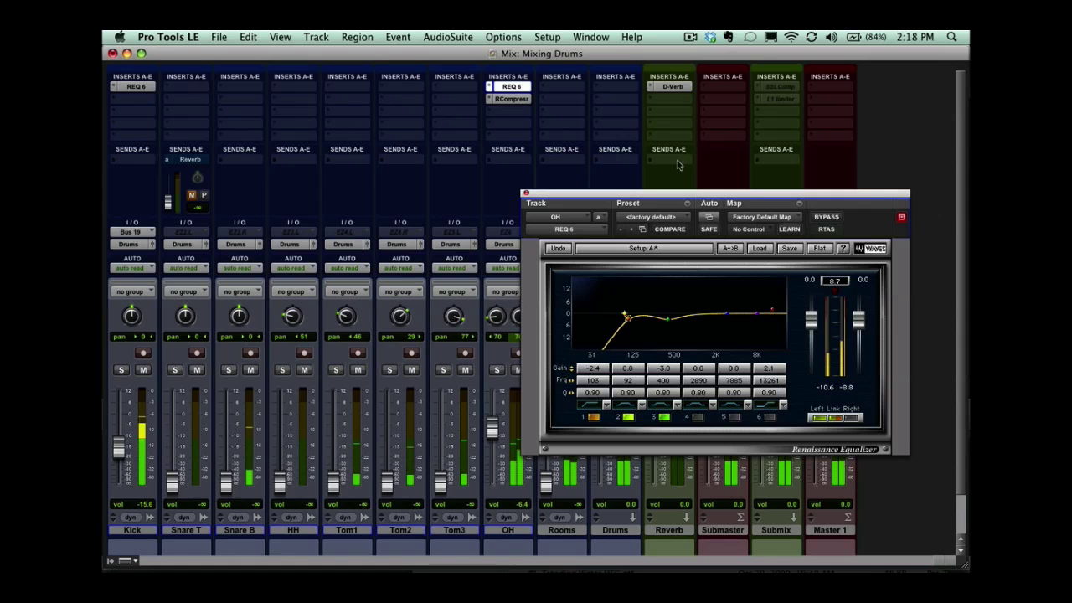
super+click(500, 101)
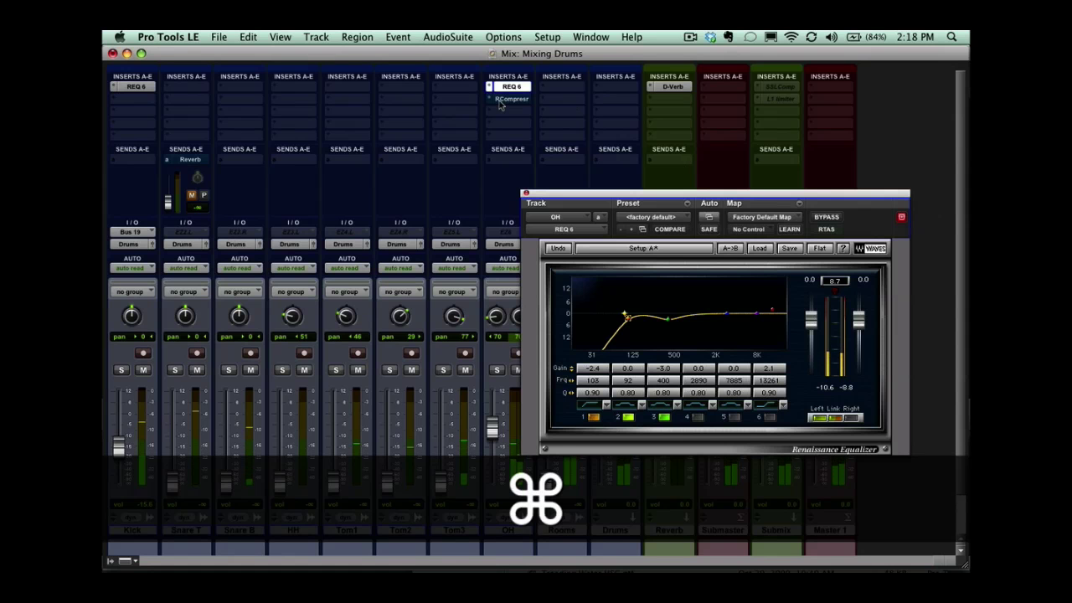
super+click(500, 104)
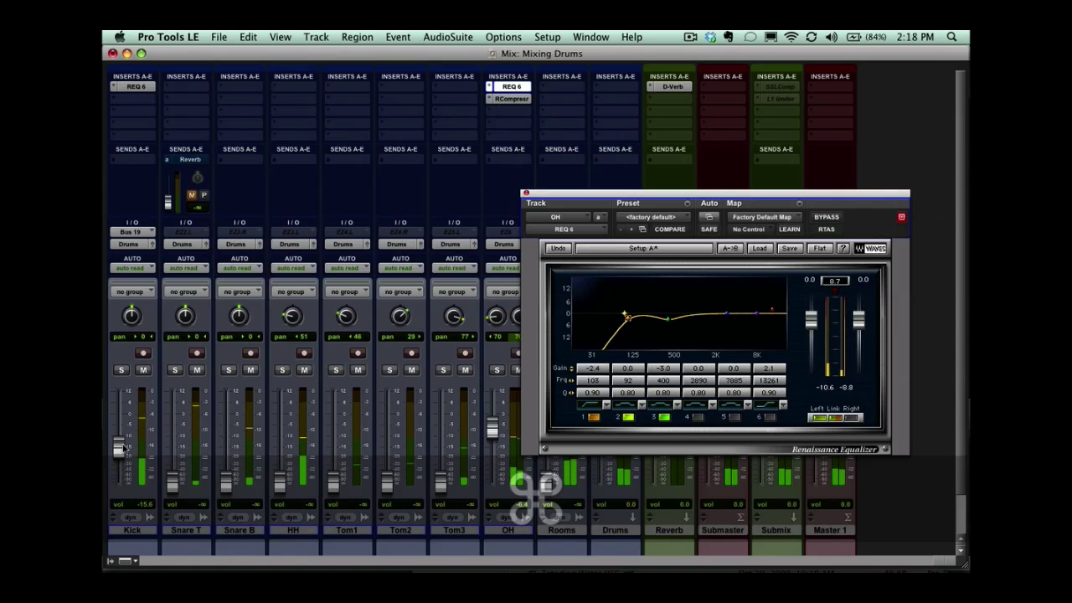
Raise the Kick track's volume to about -12.9 dB, close the OH equalizer, and briefly review the Kick equalizer's settings.
drag(123, 449, 123, 444)
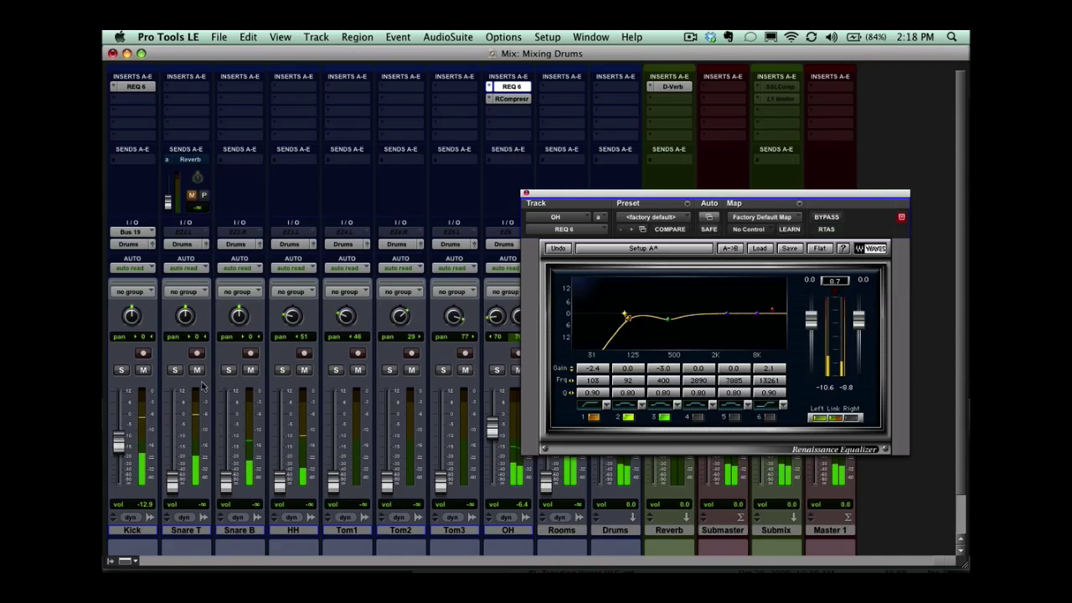
click(526, 194)
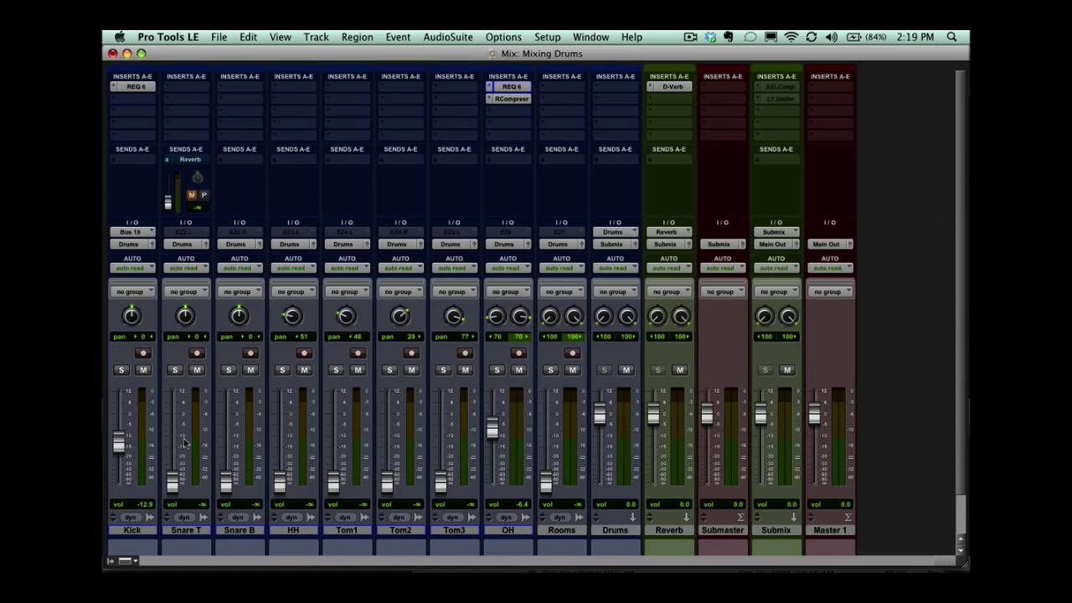
click(132, 86)
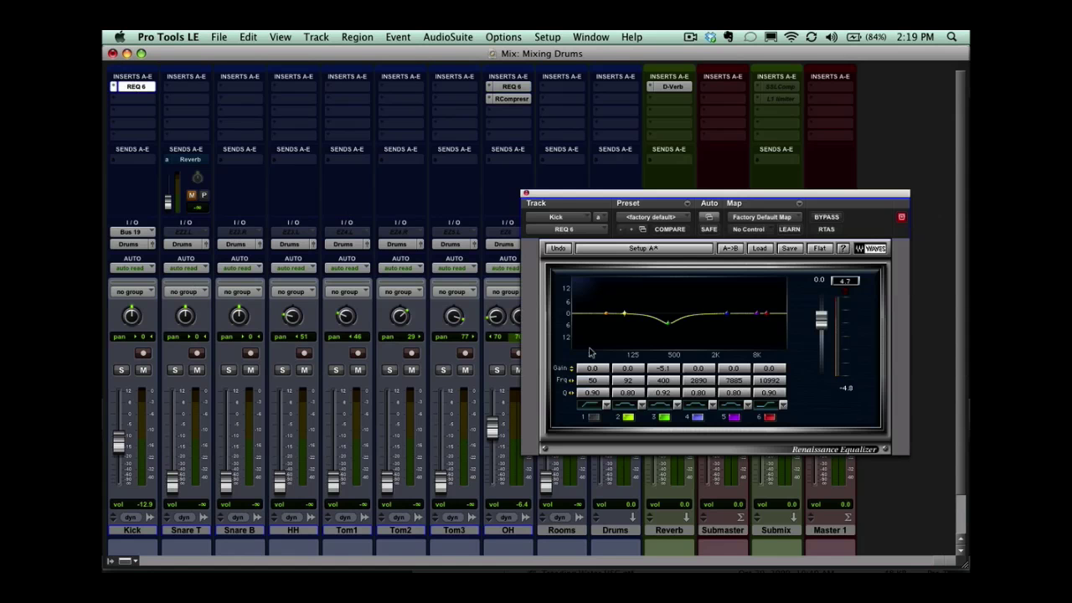
click(525, 194)
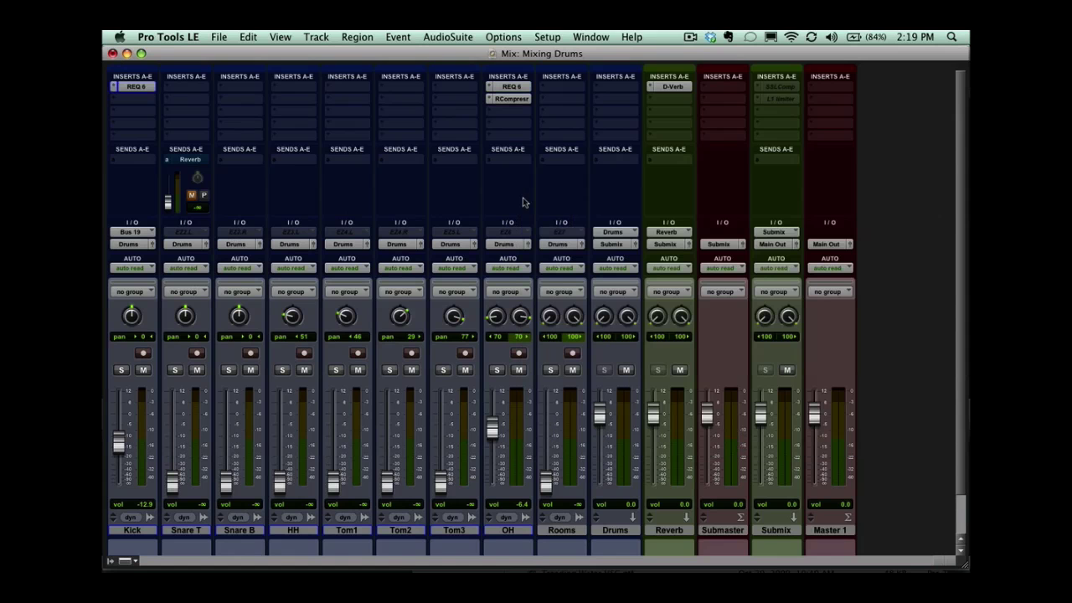